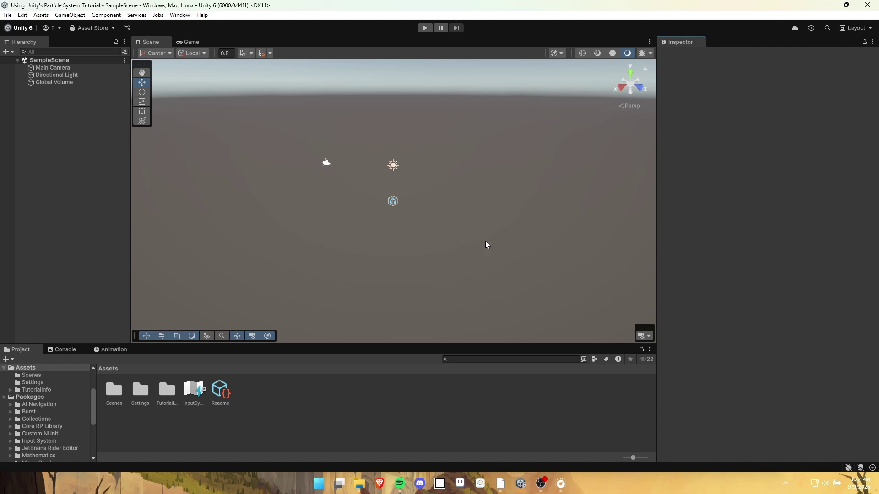
Add a 3D cube to the scene and name it "er"
right_click_drag(498, 248, 575, 224)
left_click(6, 52)
mouse_move(39, 81)
left_click(173, 93)
type("er")
key("Return")
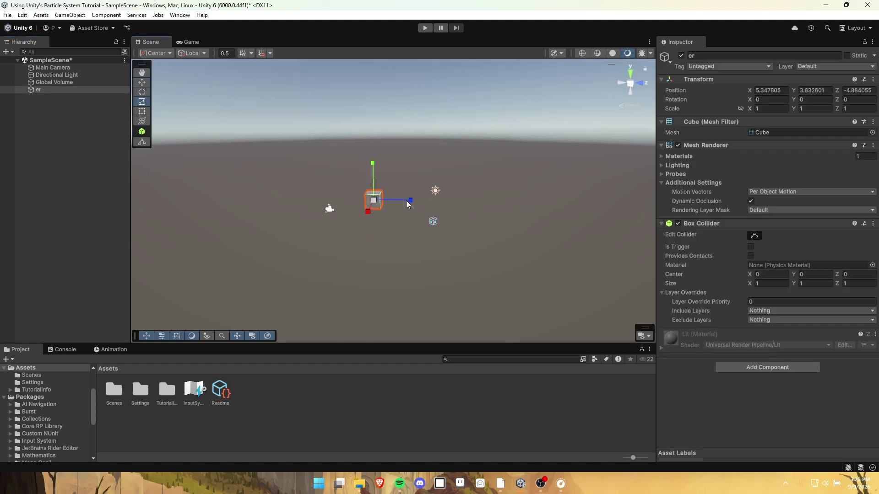
Stretch the cube into a large floor slab, scaled to 72 on X and 78 on Z
left_click_drag(407, 201, 574, 232)
left_click_drag(368, 212, 384, 241)
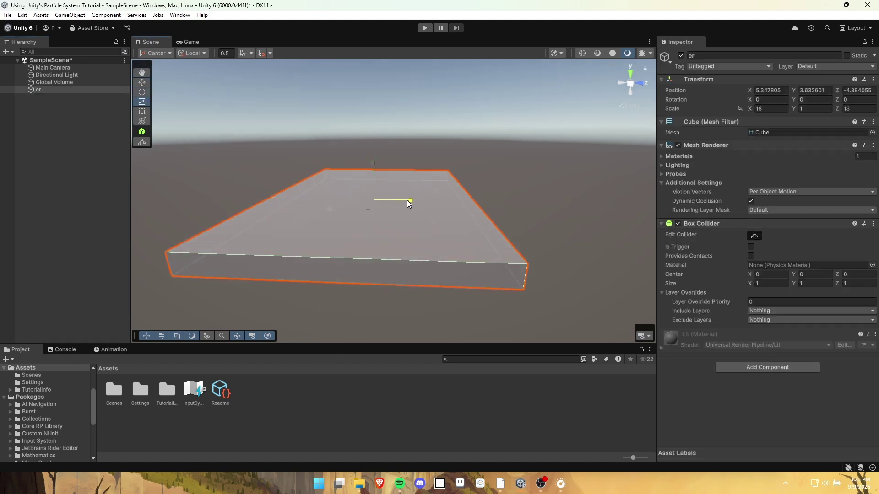
left_click_drag(409, 202, 567, 203)
left_click_drag(366, 211, 326, 298)
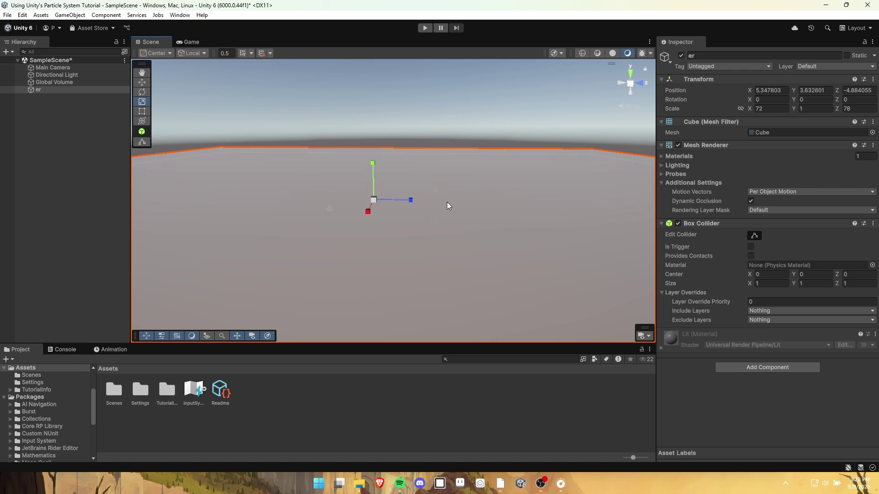
left_click_drag(447, 201, 411, 213)
left_click_drag(446, 93, 526, 196, "alt")
Raise the Global Volume object to a Y position of 1.23
left_click(59, 81)
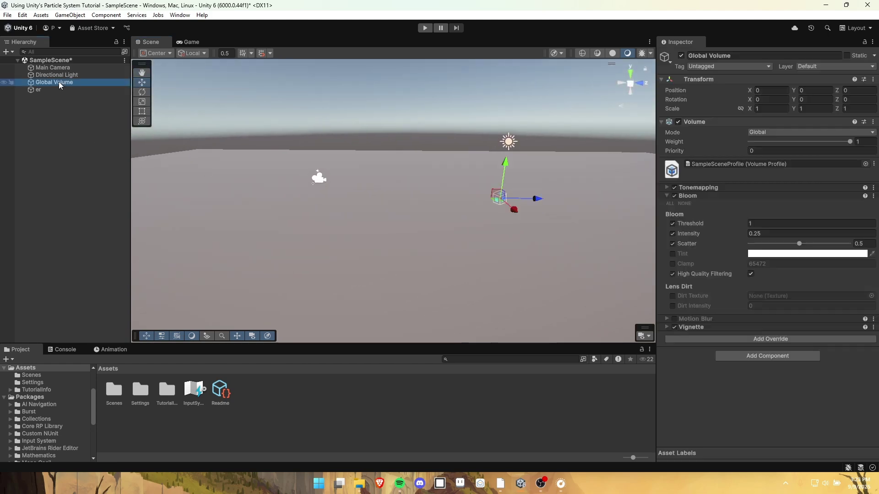
left_click_drag(579, 244, 506, 125, "alt")
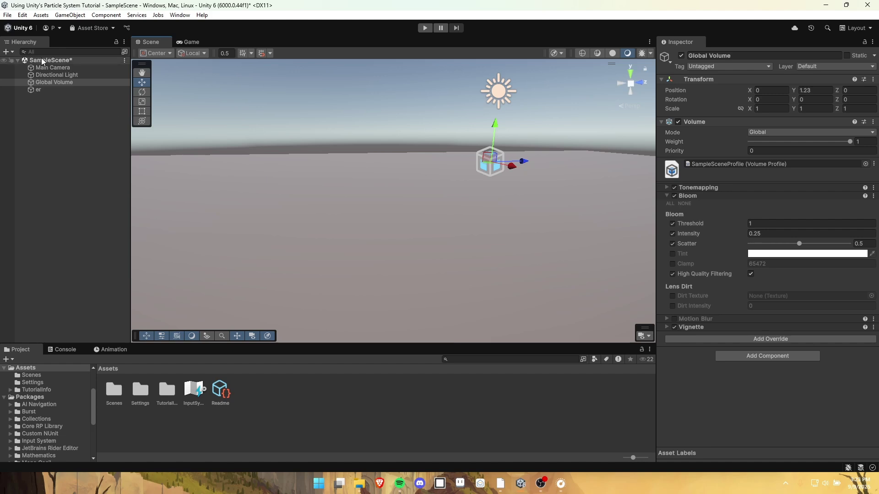
left_click_drag(412, 201, 477, 191, "alt")
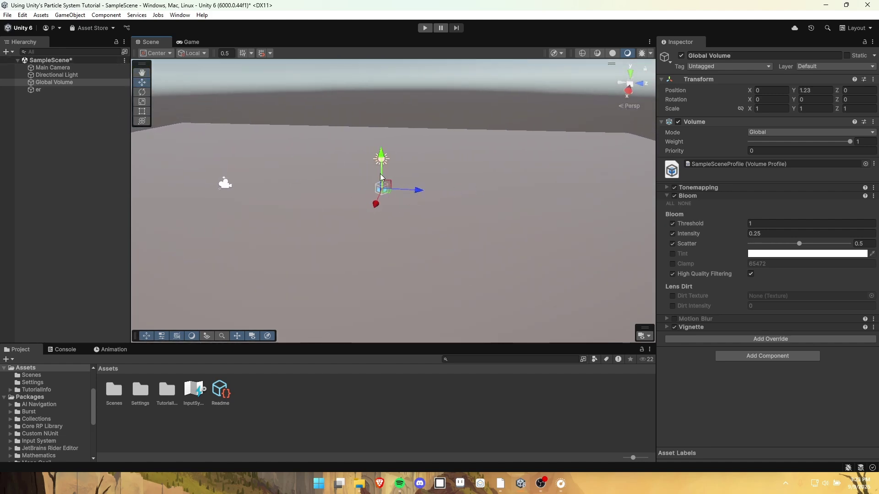
left_click_drag(358, 172, 404, 161, "alt")
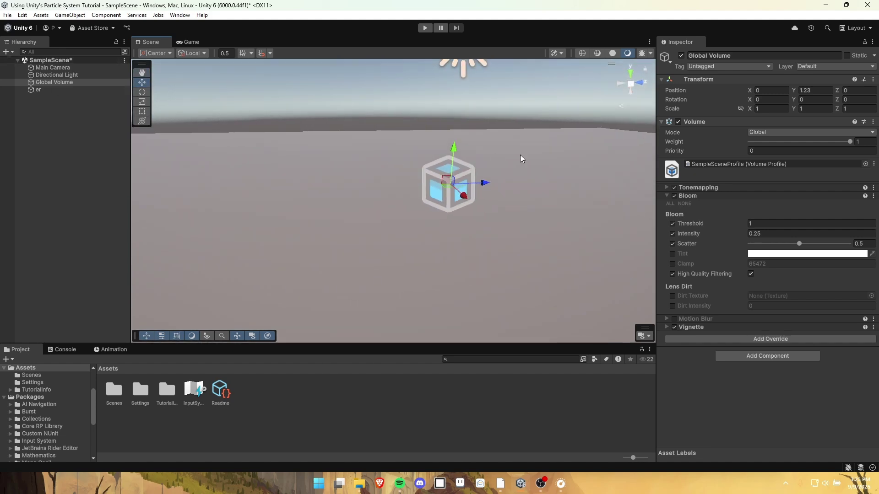
Review the mode options and weight setting of the Global Volume's Volume component
left_click(771, 132)
left_click(711, 123)
left_click(710, 123)
left_click_drag(592, 149, 403, 152, "alt")
mouse_move(850, 142)
left_mouse_down()
mouse_move(819, 142)
mouse_move(854, 142)
left_mouse_up()
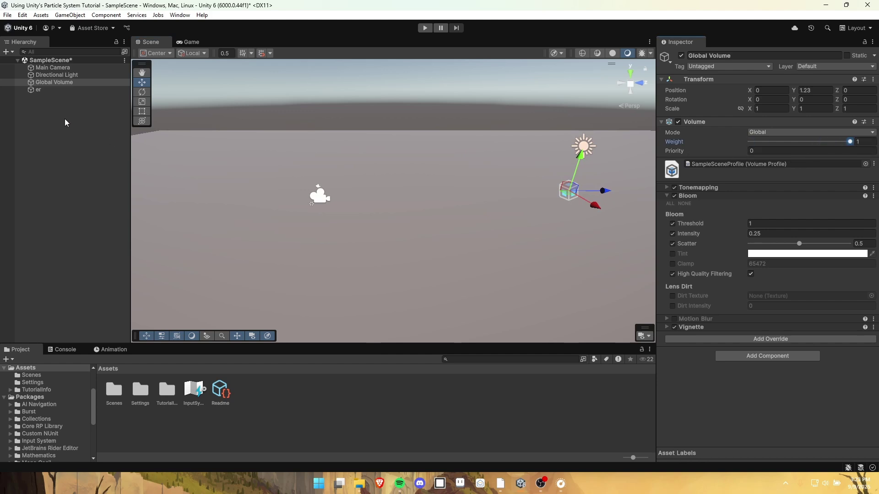
Collapse the Projection, Rendering, Stack, Environment and Output sections of the Main Camera's Camera component
left_click(55, 68)
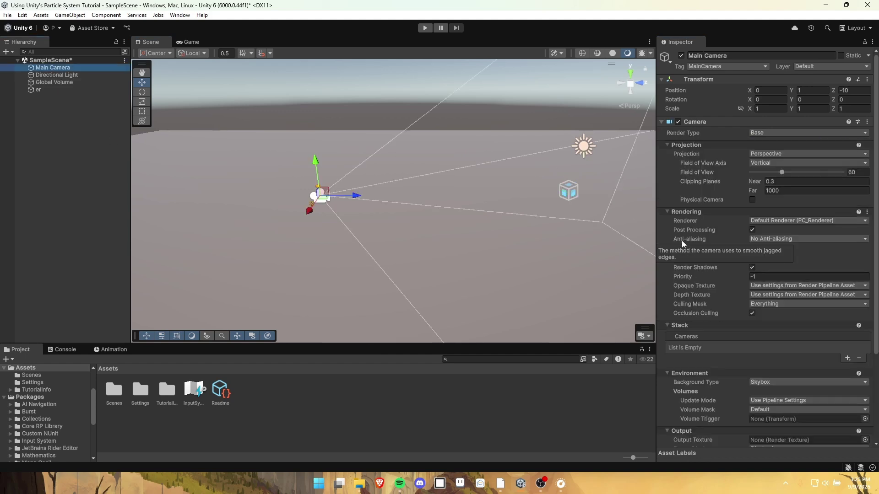
left_click(666, 144)
left_click(667, 153)
left_click(667, 162)
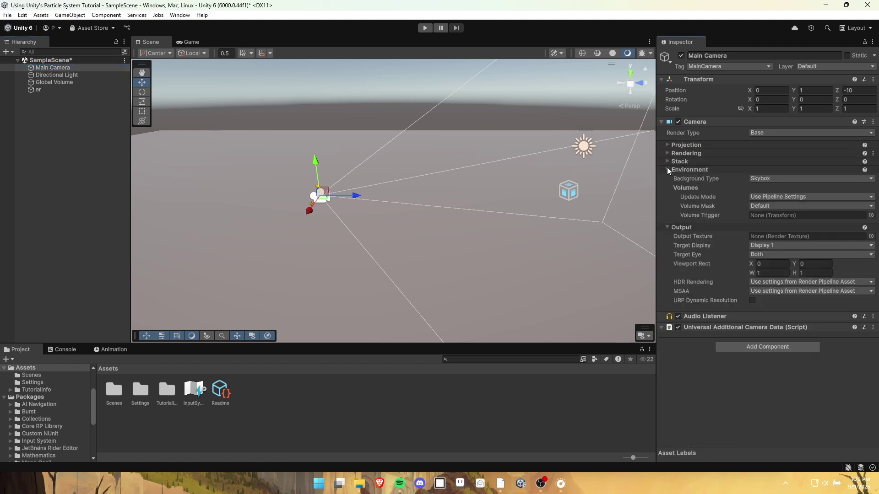
left_click(667, 170)
left_click(666, 178)
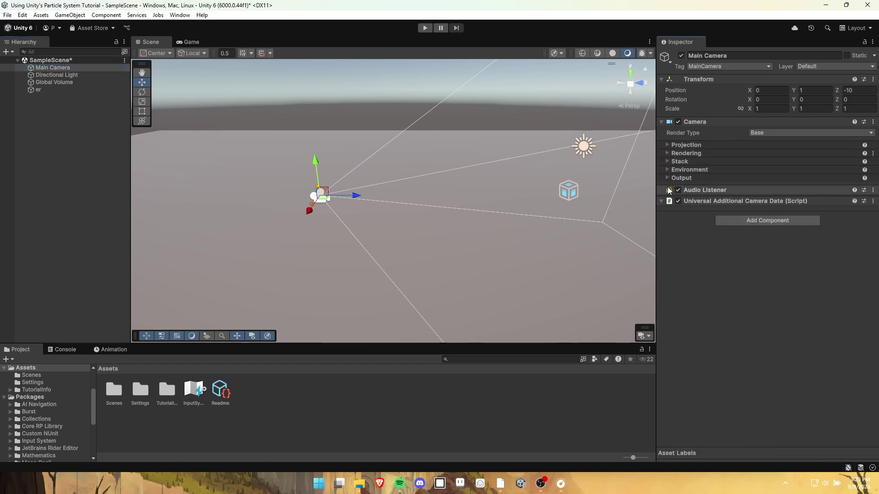
Examine the Main Camera's projection, rendering, stack, environment and output settings one section at a time
left_click(668, 145)
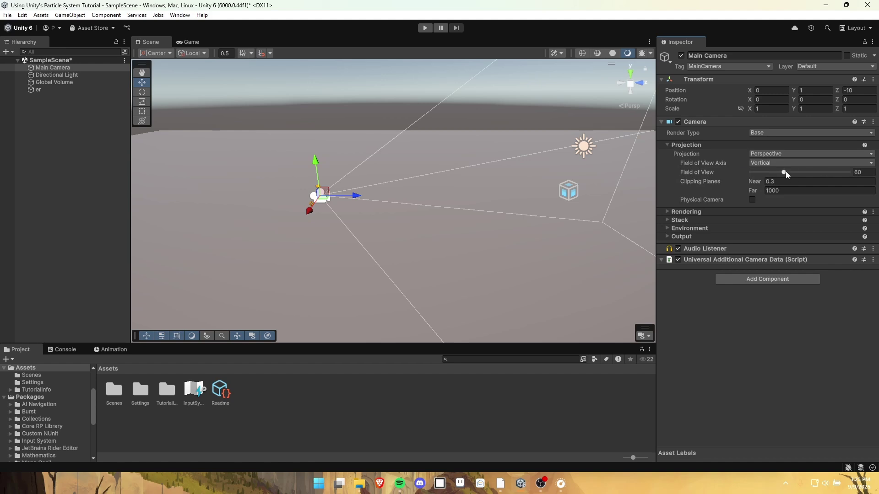
mouse_move(797, 172)
left_mouse_down()
mouse_move(839, 175)
mouse_move(759, 177)
mouse_move(784, 173)
left_mouse_up()
left_click(670, 146)
left_click(666, 155)
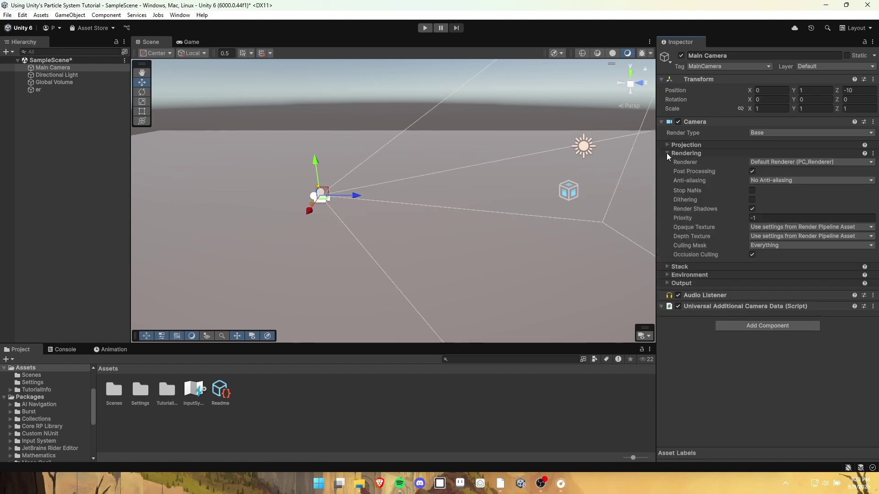
left_click(666, 153)
left_click(669, 161)
left_click(668, 163)
left_click(668, 170)
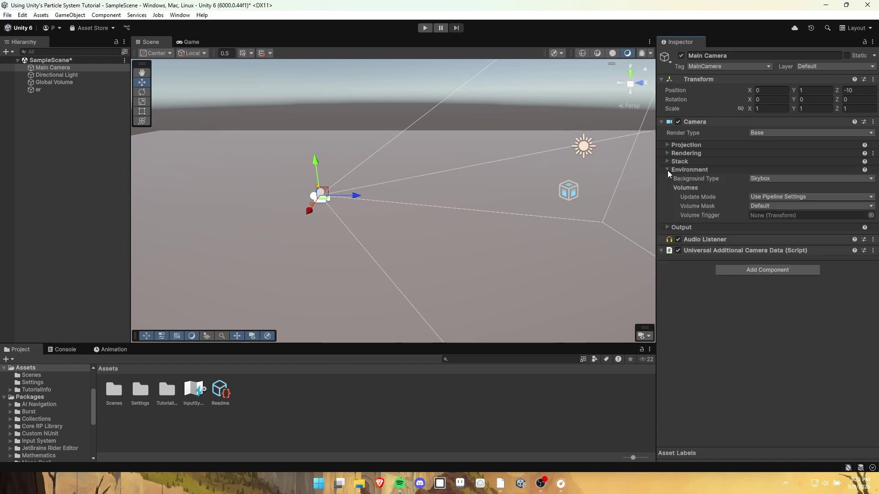
left_click(667, 170)
left_click(669, 178)
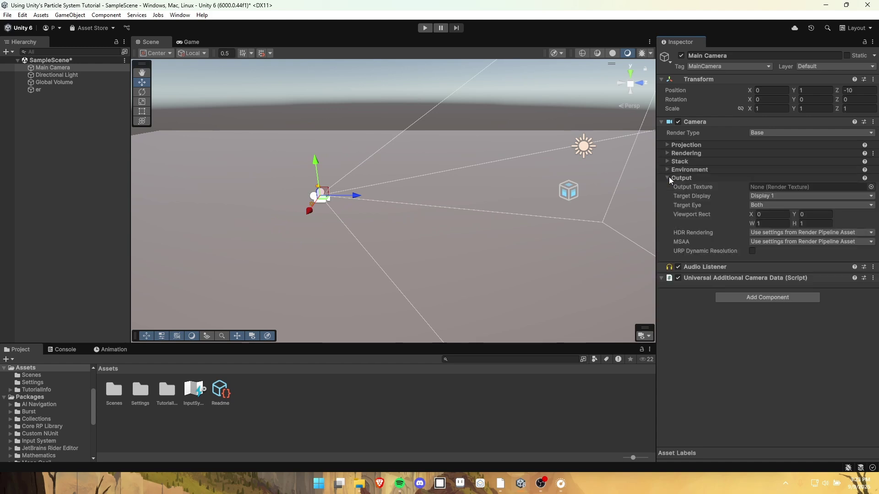
left_click(669, 178)
left_click(671, 169)
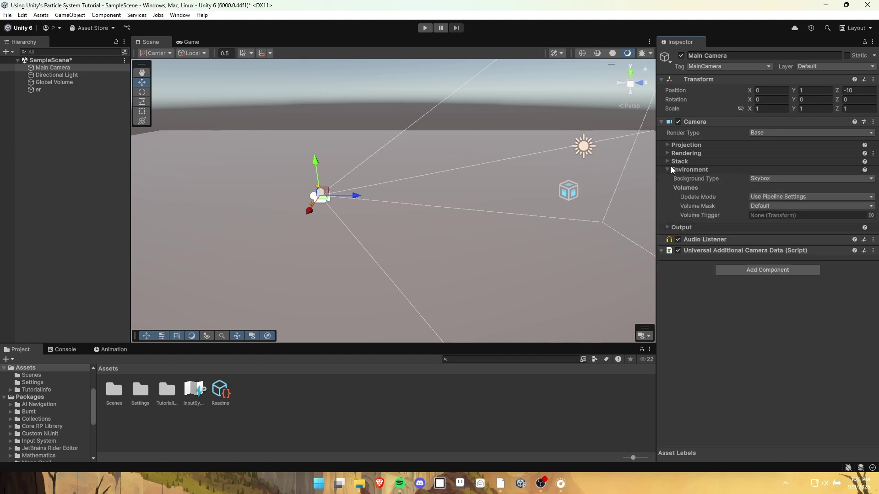
left_click(668, 170)
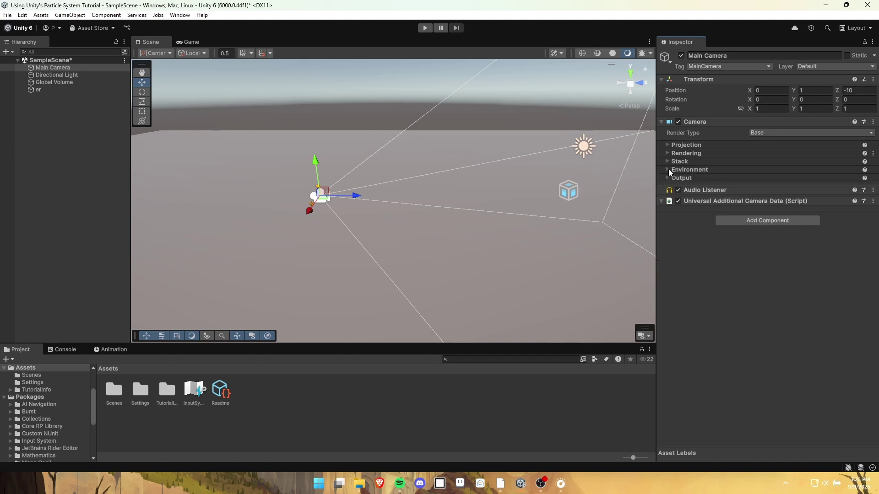
Find the Post Processing package 3.4.0 in the Unity Registry, install it and close the Package Manager
left_click(180, 14)
left_click(203, 141)
left_click(46, 83)
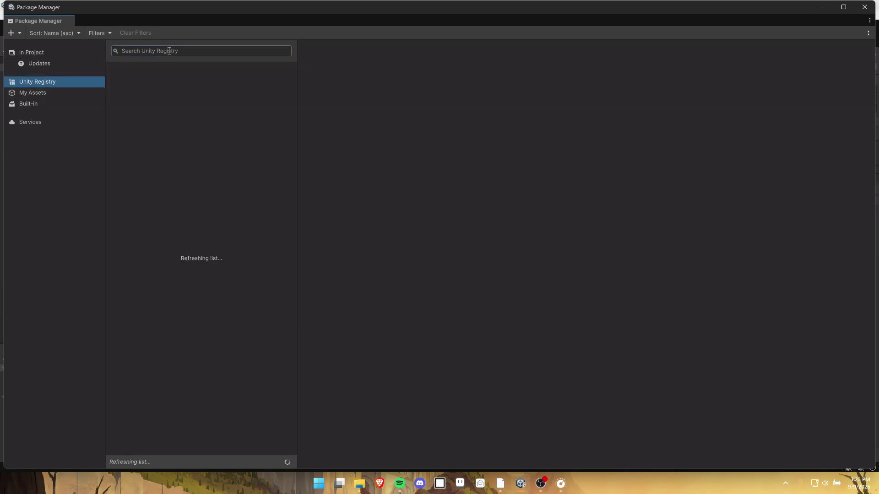
left_click(169, 51)
type("post pro")
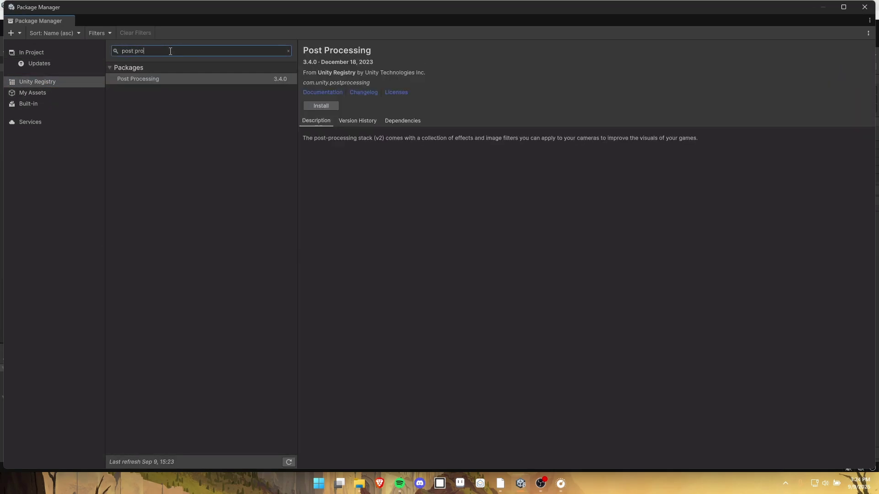
left_click(204, 79)
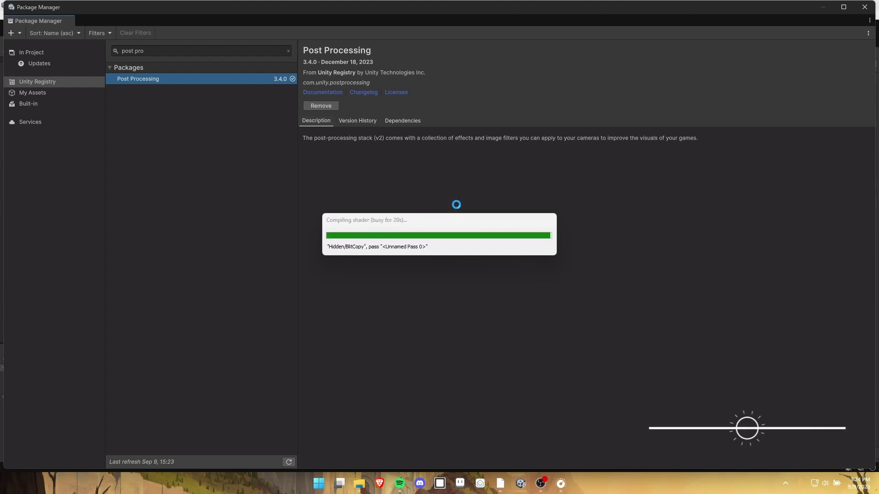
left_click(865, 7)
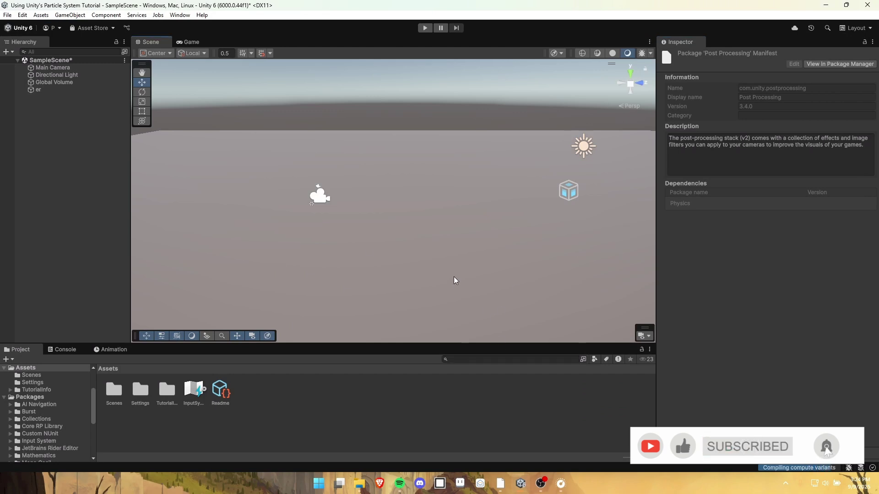
Check the Main Camera's environment, output and rendering settings, including its Post Processing option
left_click(11, 52)
left_click(318, 194)
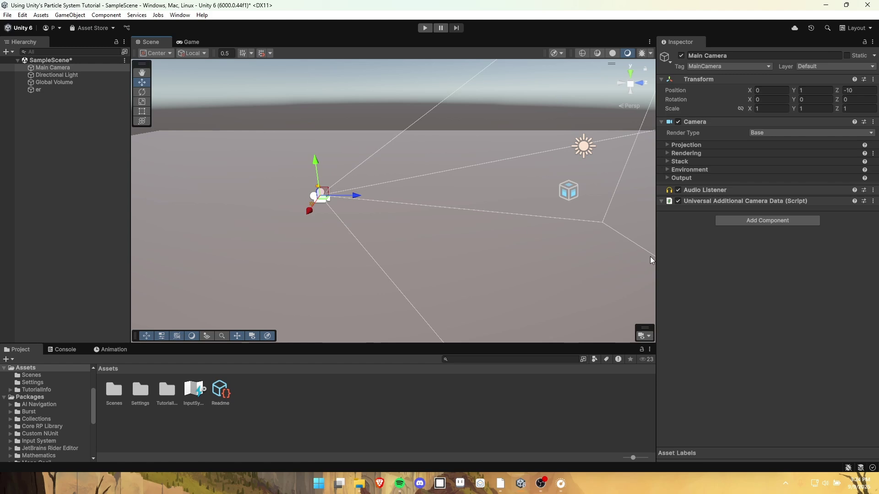
left_click(668, 170)
left_click(667, 169)
left_click(667, 178)
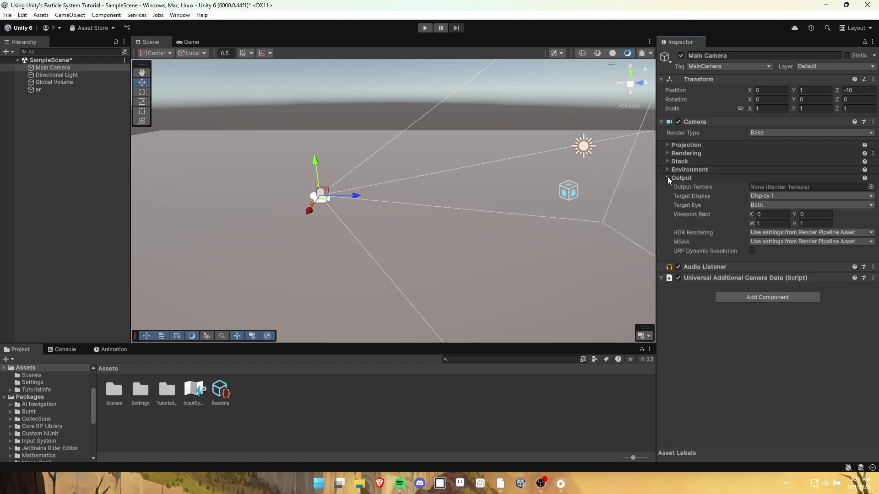
left_click(667, 177)
left_click(667, 153)
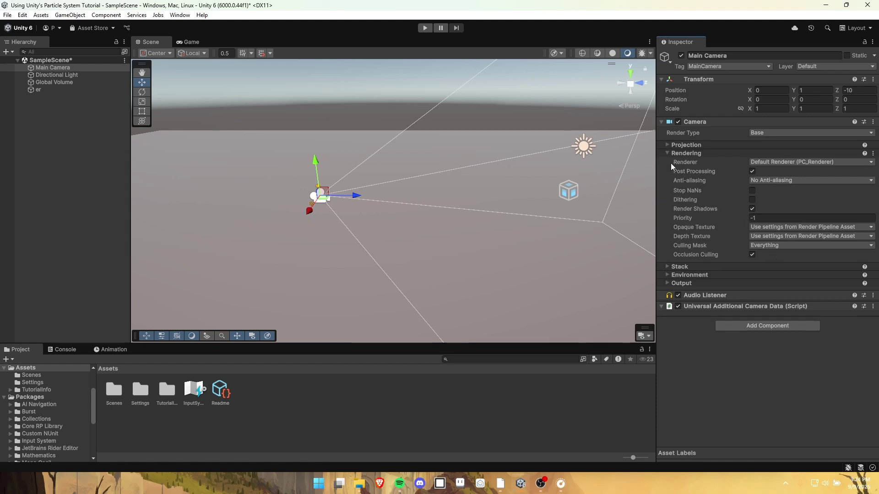
left_click(666, 154)
Switch to the Game view and set its aspect to Free Aspect
left_click(188, 42)
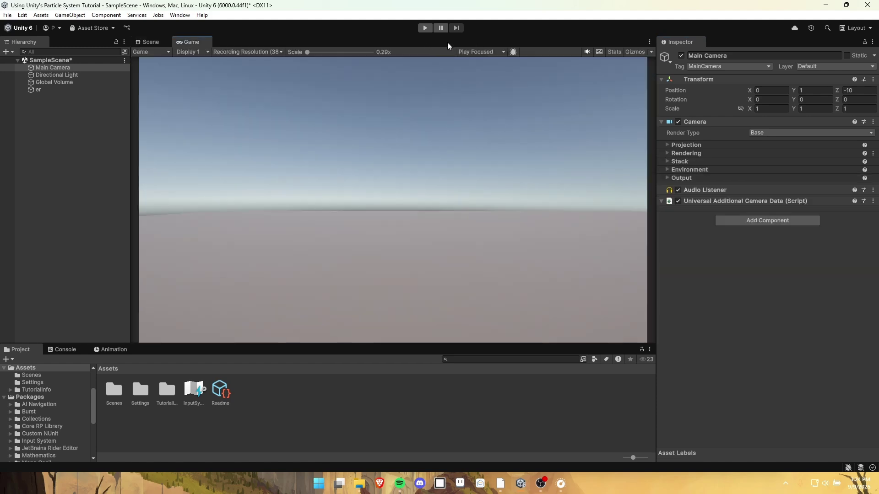
left_click(240, 52)
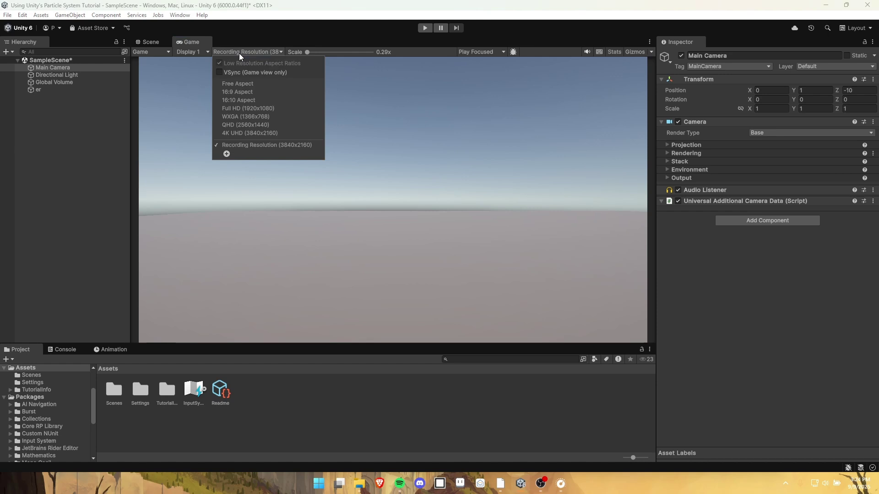
left_click(255, 108)
left_click(240, 51)
left_click(236, 83)
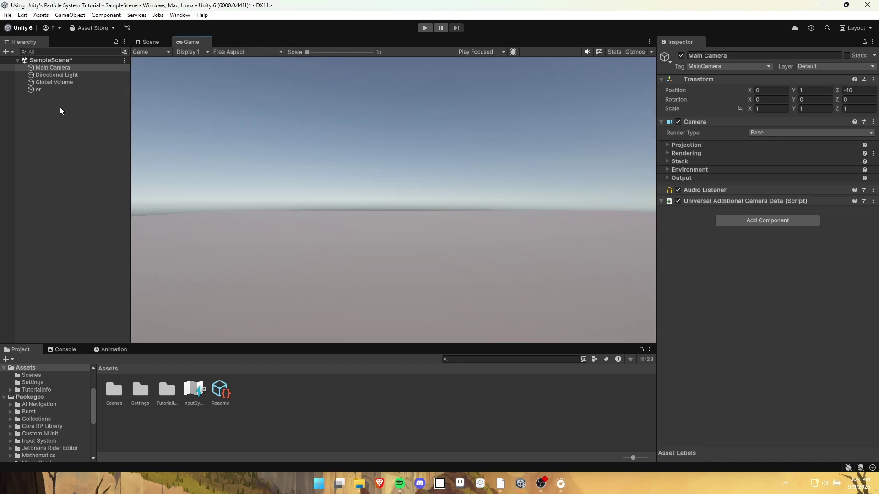
Try a Bloom intensity of 138.2 on the Global Volume, then undo the intensity change
left_click(54, 82)
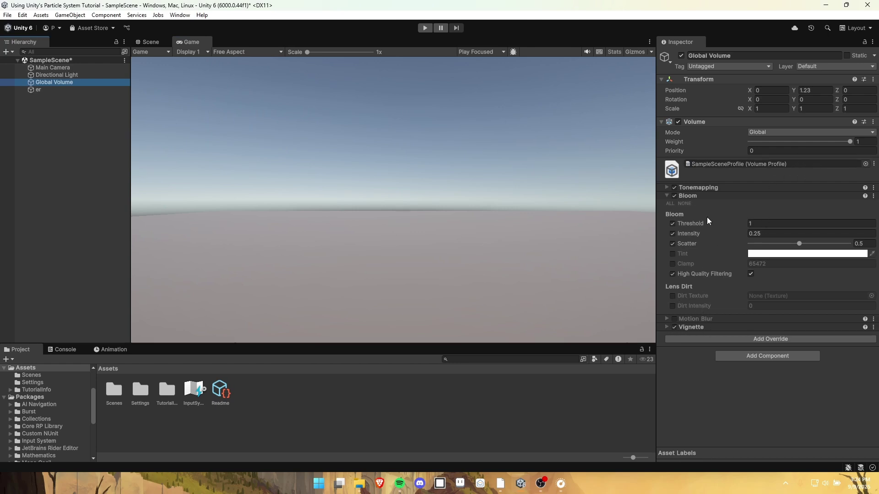
left_click_drag(694, 232, 805, 224)
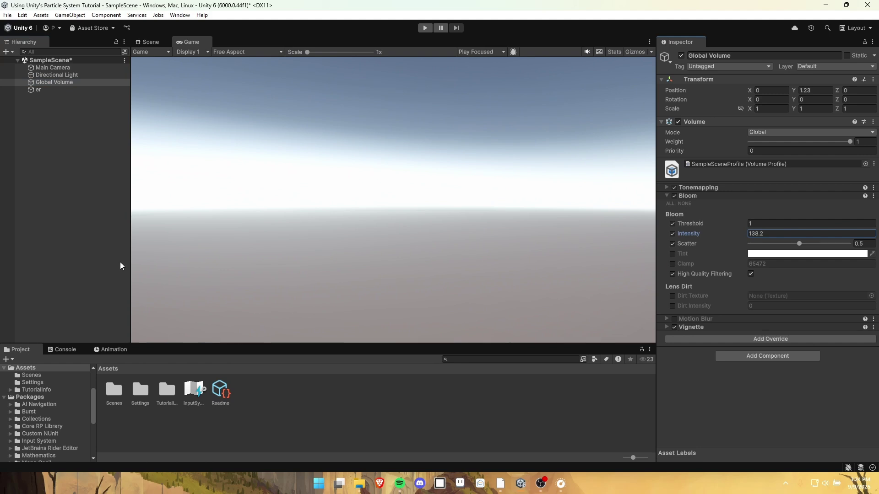
key("ctrl+z")
key("ctrl+y")
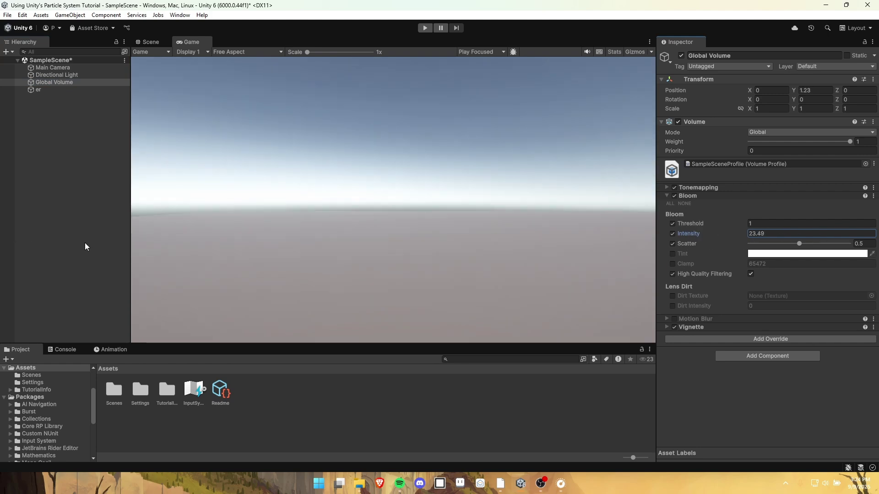
key("ctrl+z")
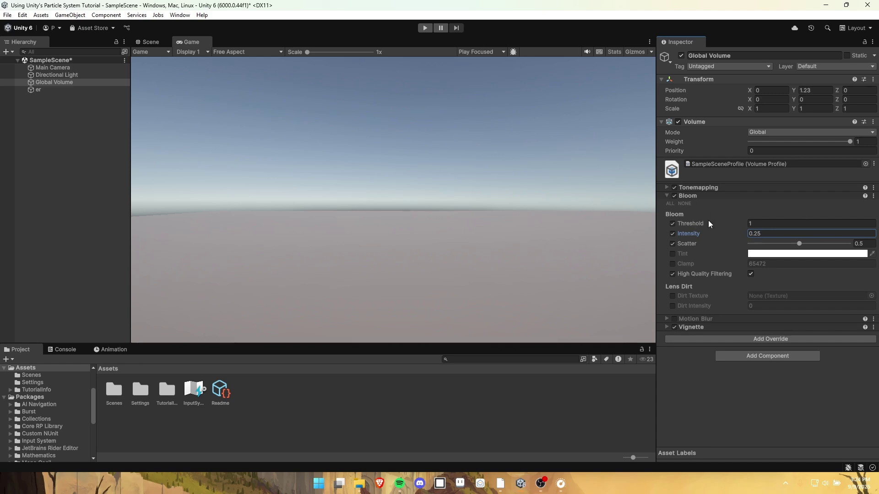
Add a Chromatic Aberration post-processing override to the Global Volume and enable its intensity at about 0.366
left_click(666, 196)
left_click(704, 224)
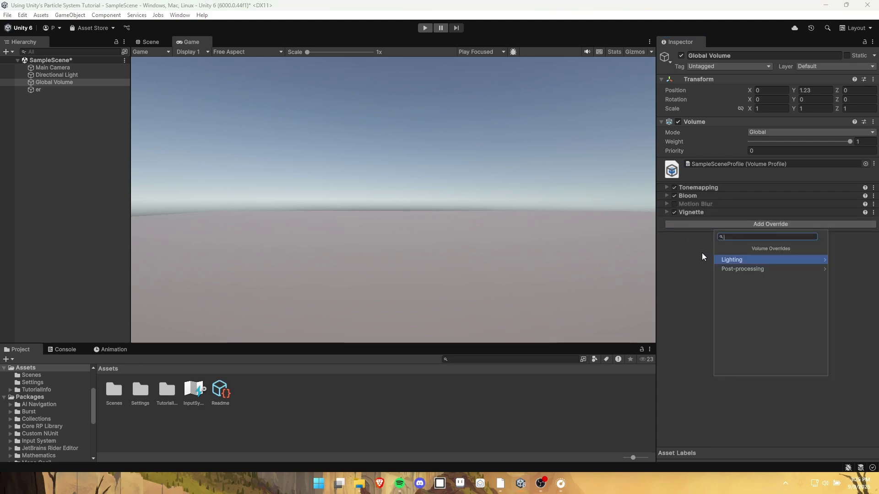
left_click(753, 269)
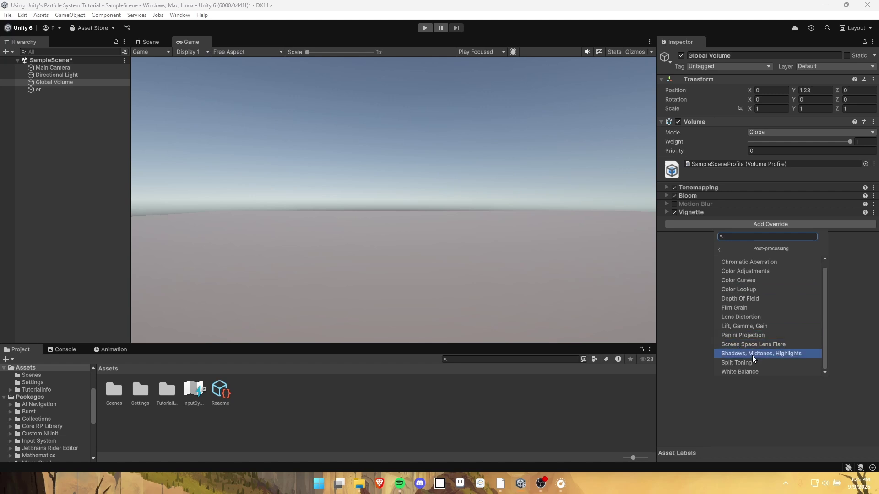
left_click(764, 266)
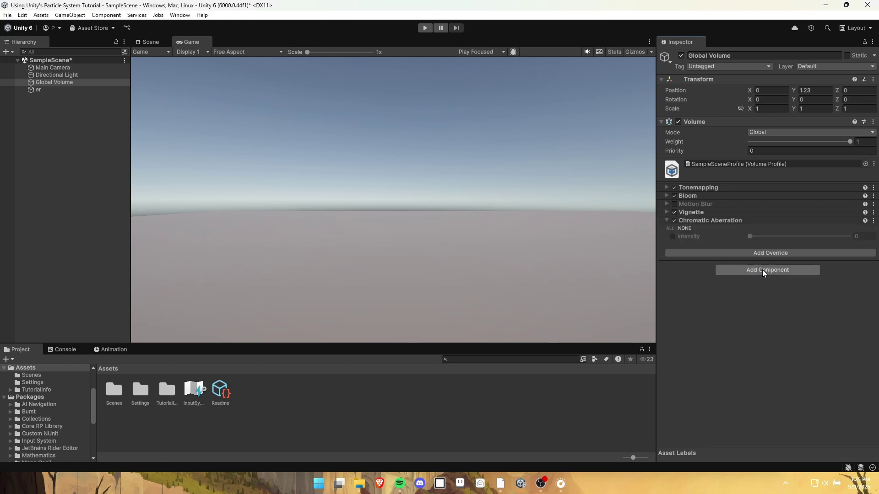
left_click(679, 235)
left_click_drag(749, 236, 787, 236)
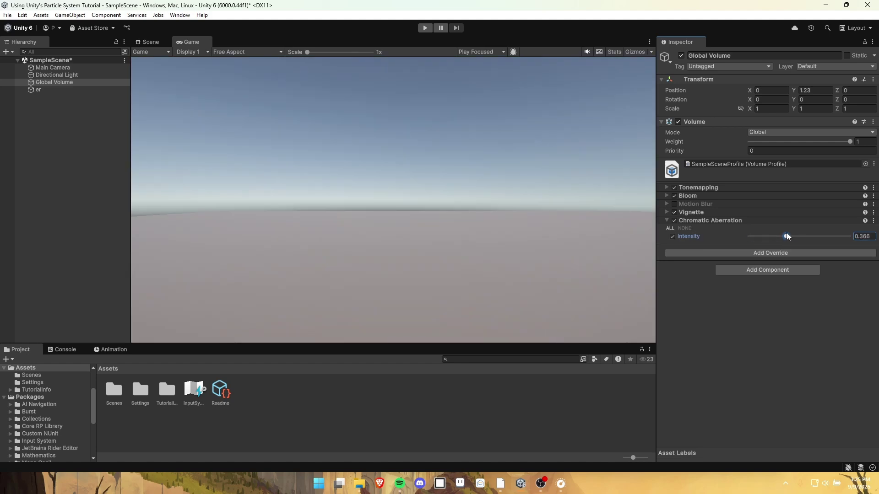
Add a Lens Distortion post-processing override to the Global Volume
left_click(756, 254)
left_click(751, 297)
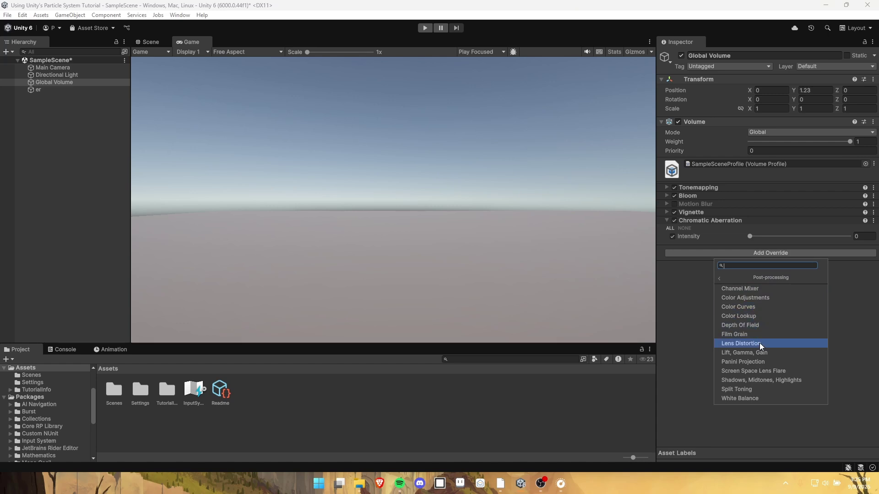
left_click(759, 342)
In the Scene view, duplicate the ground cube, scale the copy to about 4.19 × 2.71 × 5.04, and raise it above the ground
left_click(151, 41)
right_click_drag(219, 137, 331, 198)
left_click(331, 197)
key("ctrl+d")
key("r")
left_click_drag(417, 183, 385, 194)
left_click(386, 198)
left_click(379, 215)
left_click_drag(384, 156, 388, 117)
key("w")
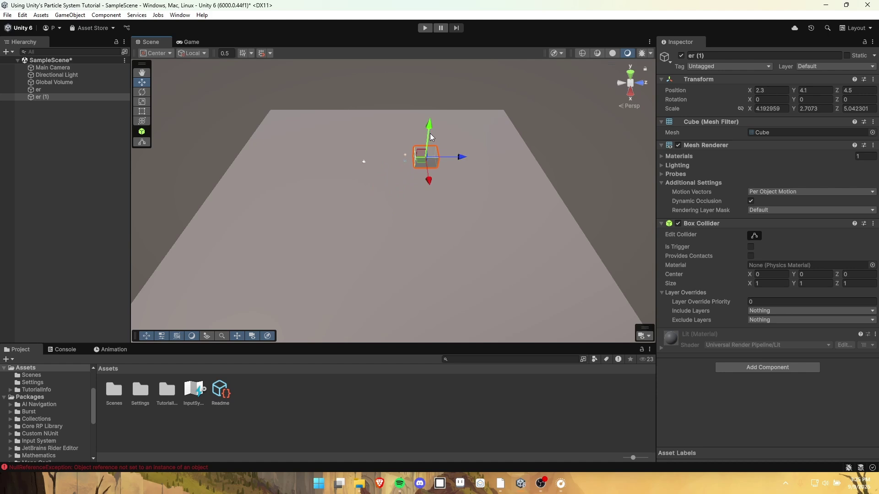
Duplicate the small block twice, spread the copies apart over the ground, and return to the Game view
key("ctrl+d")
left_click_drag(419, 180, 412, 190)
mouse_move(424, 153)
left_mouse_down()
mouse_move(425, 162)
mouse_move(420, 144)
left_mouse_up()
key("ctrl+d")
left_click(402, 94)
left_click(189, 43)
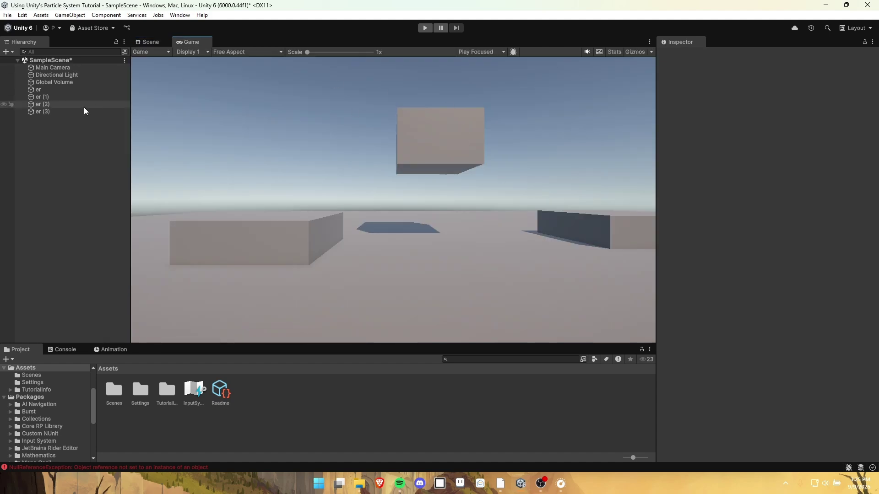
Try a Lens Distortion intensity of about -0.417 on the Global Volume, then turn that intensity override off
left_click(64, 67)
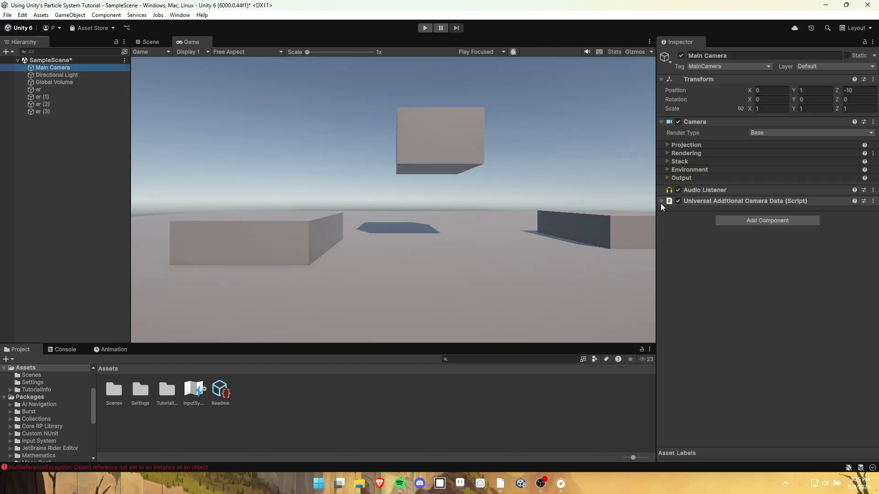
left_click(64, 83)
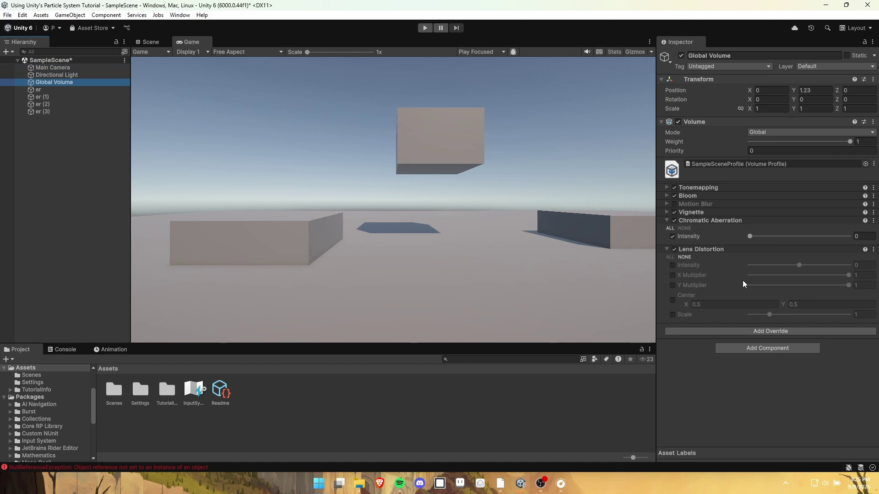
left_click(673, 265)
left_click_drag(800, 265, 778, 305)
left_click(673, 265)
Collapse the Lens Distortion settings and set the Chromatic Aberration intensity to 1
left_click(667, 249)
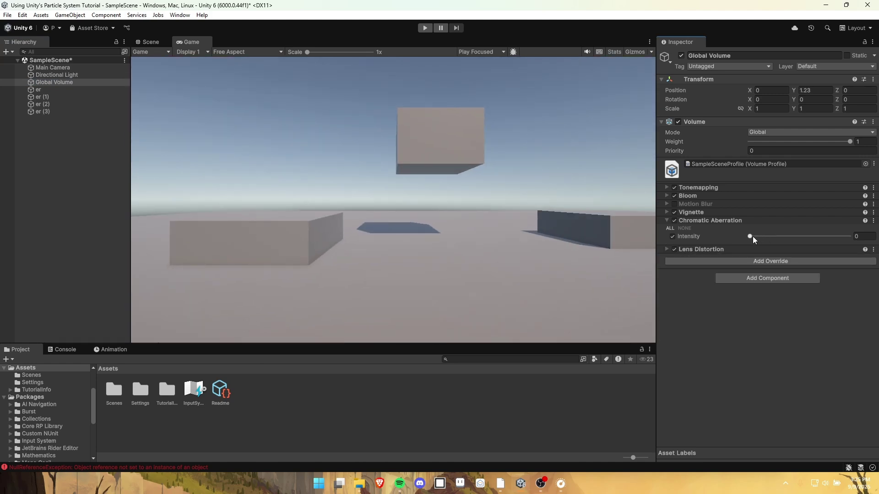
left_click_drag(749, 236, 850, 237)
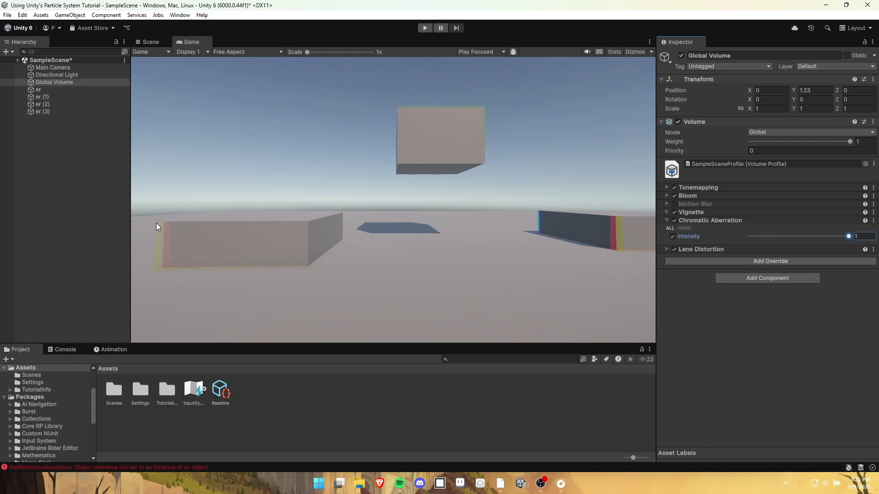
Review the available post-processing and lighting overrides, along with the Bloom and Lens Distortion settings
left_click(717, 262)
left_click(738, 306)
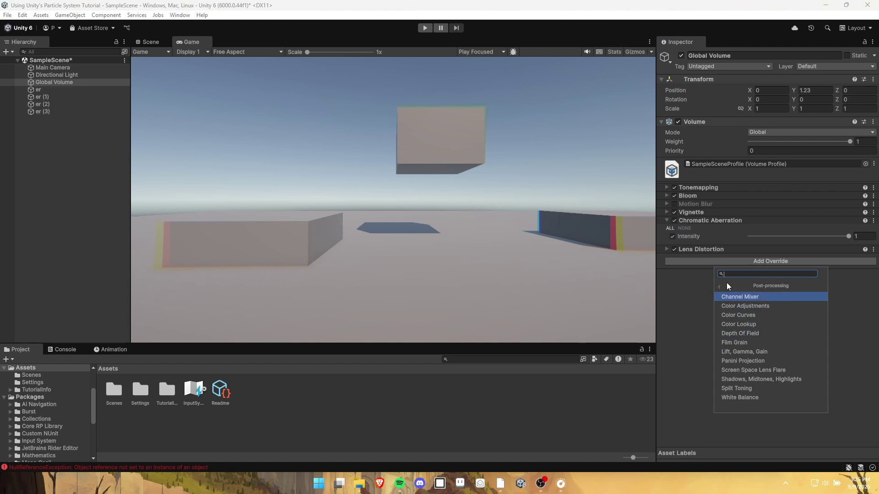
left_click(726, 285)
left_click(749, 298)
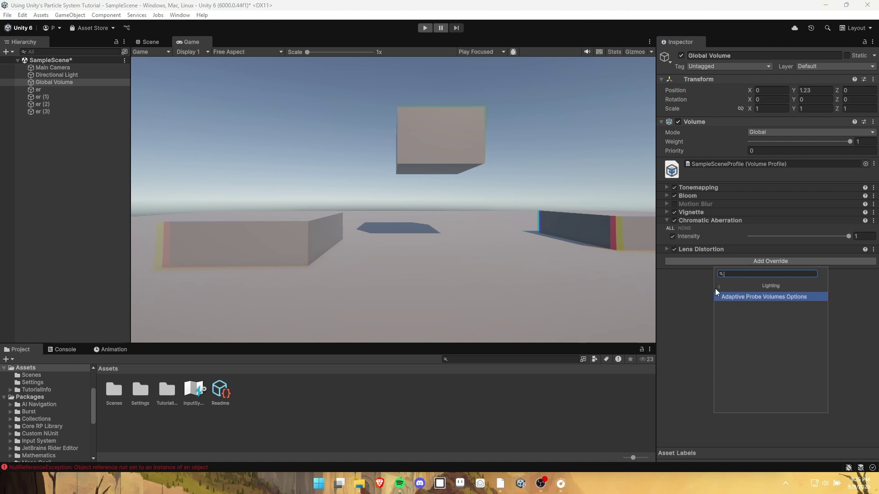
left_click(673, 289)
left_click(665, 196)
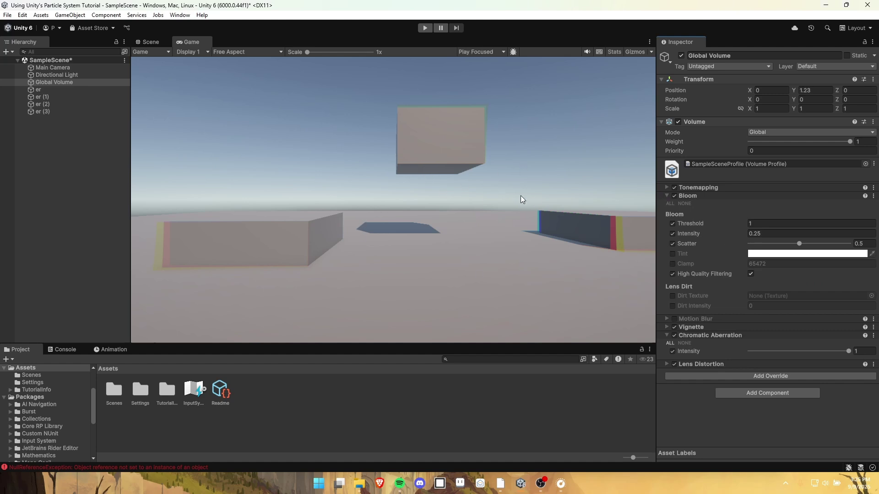
left_click(660, 365)
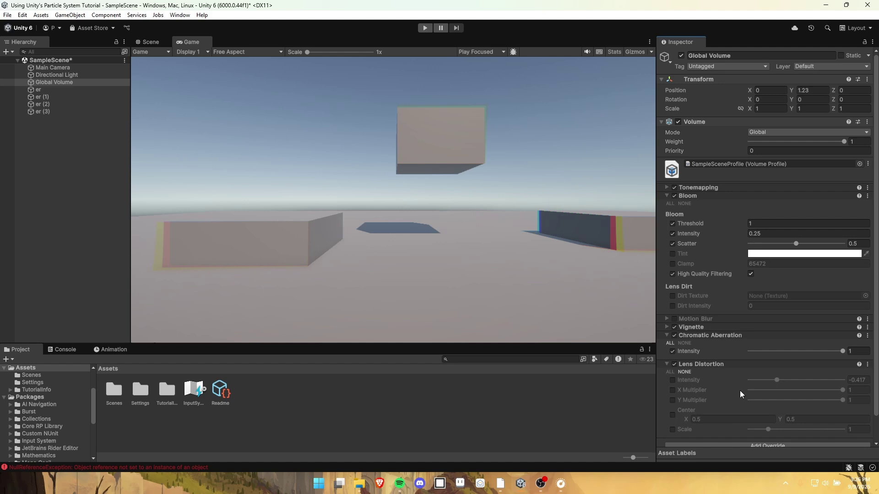
Disable the Lens Distortion, Chromatic Aberration and Vignette overrides and collapse all expanded override settings, including Bloom
scroll(764, 406, "down", 1)
left_click(674, 337)
left_click(674, 309)
left_click(674, 300)
left_click(667, 300)
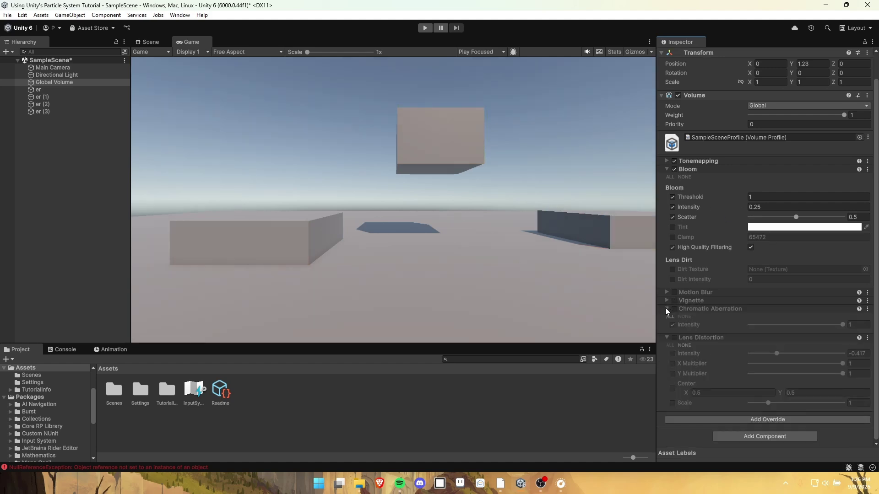
left_click(666, 303)
left_click(665, 337)
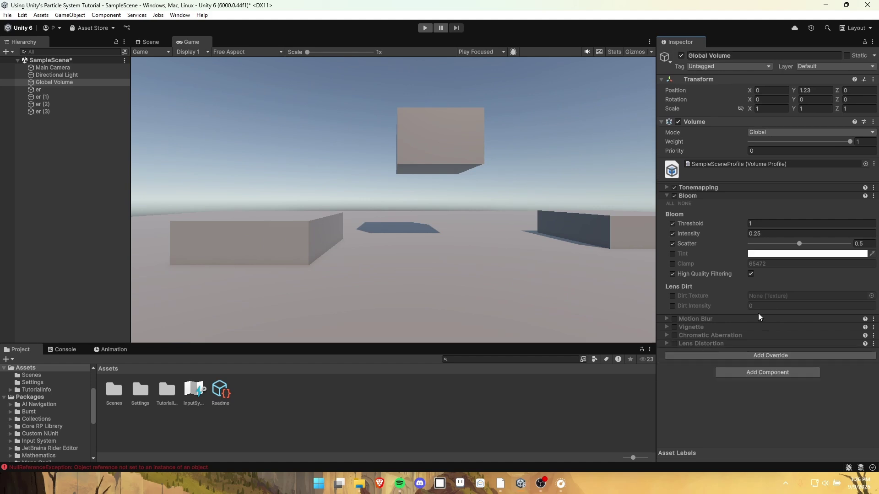
left_click(667, 196)
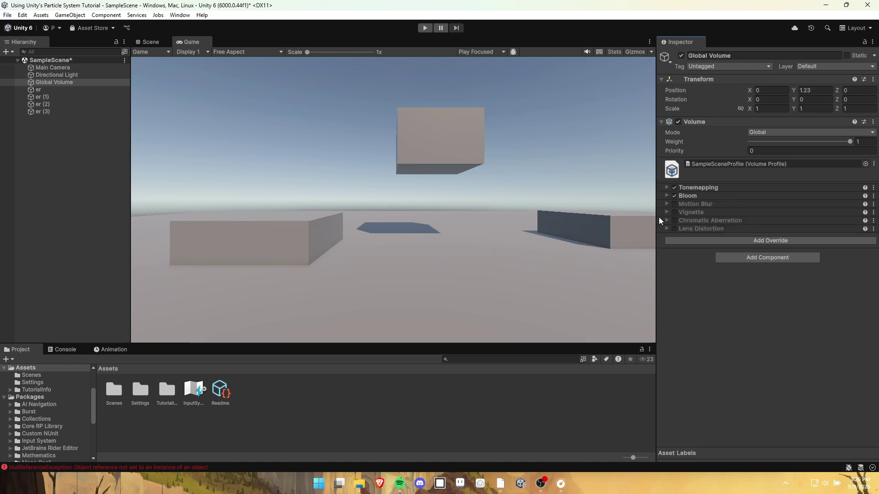